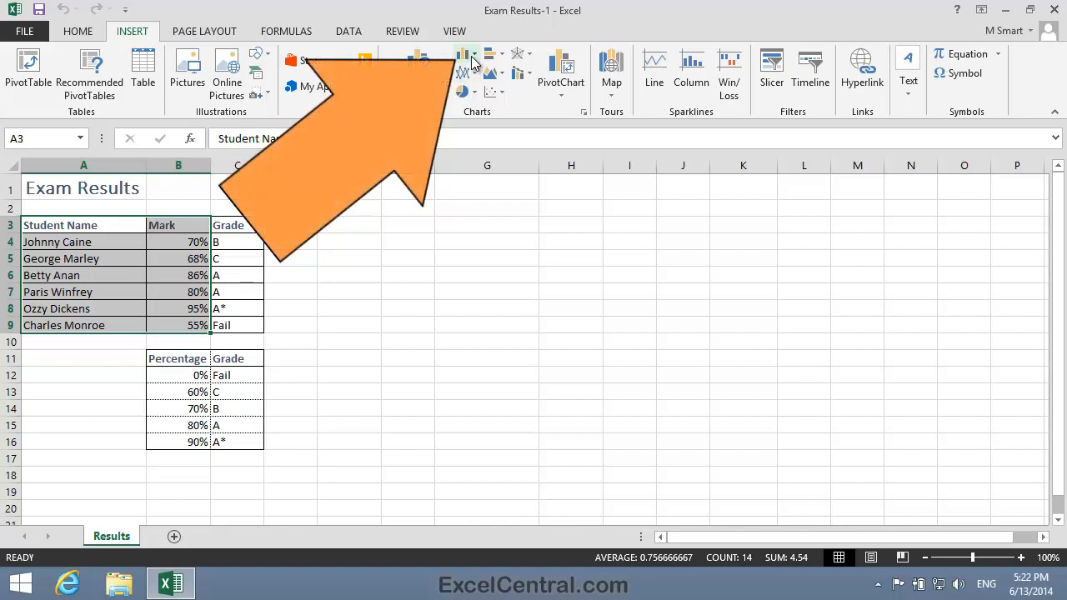
- Insert a 2-D clustered column chart from the selected student names and marks in A3:B9
{"action": "left_click", "coordinate": [472, 56]}
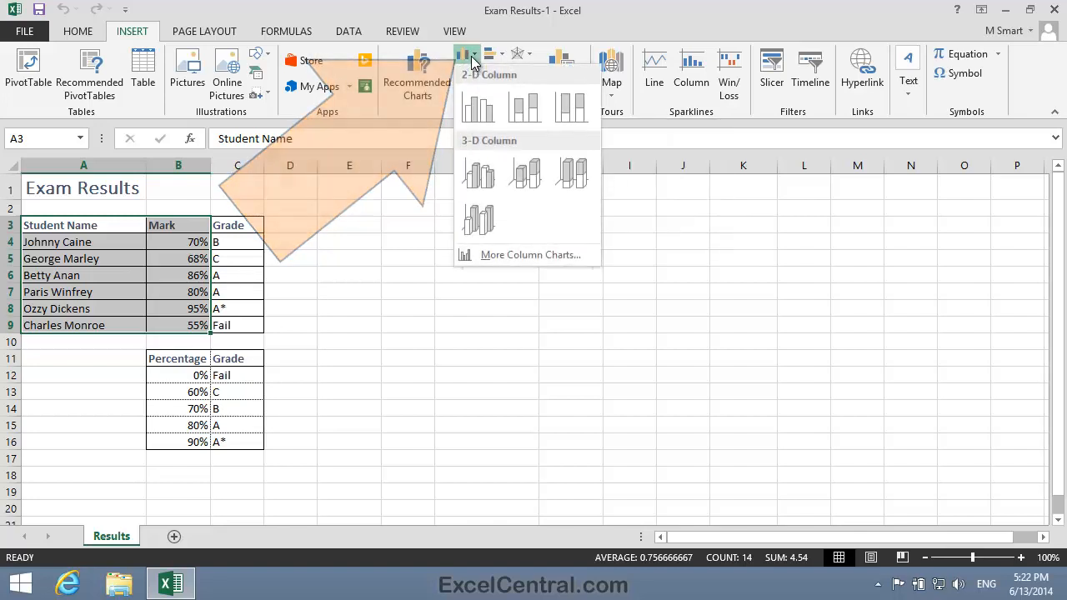
{"action": "left_click", "coordinate": [477, 107]}
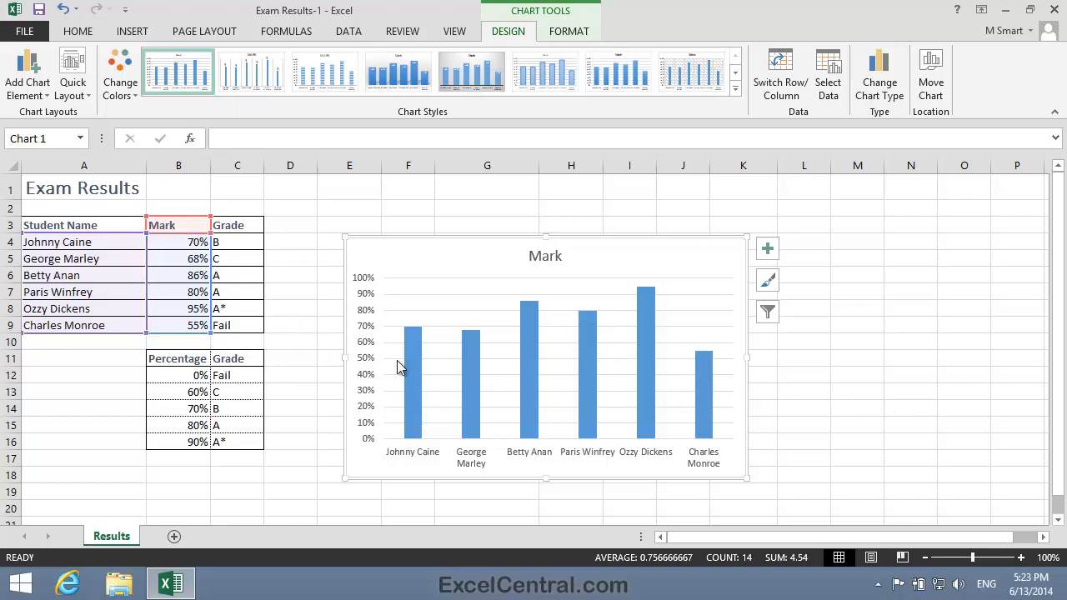
{"action": "left_click", "coordinate": [812, 478]}
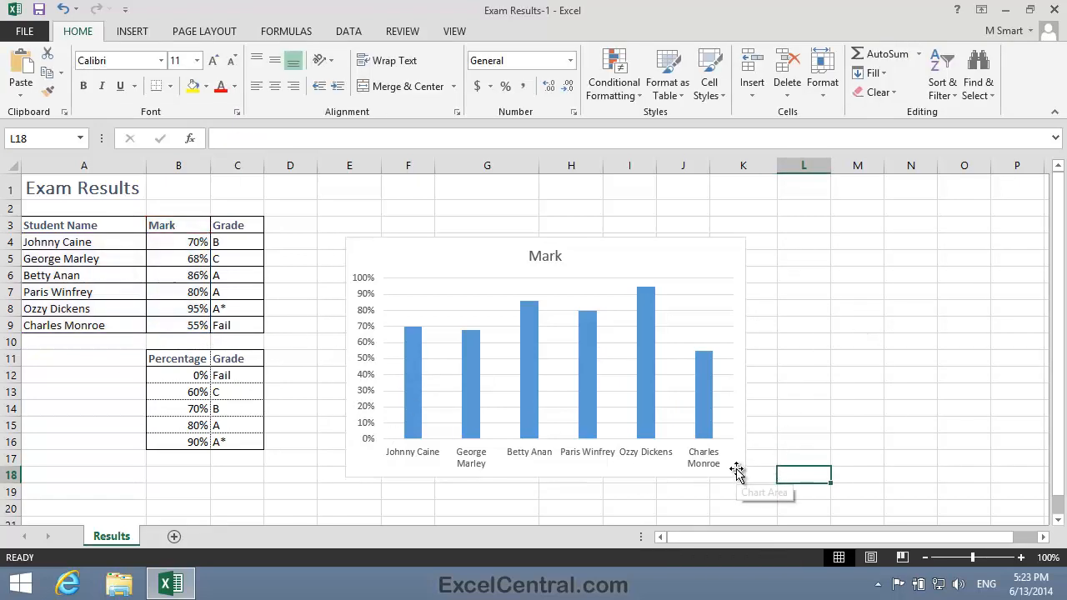
- Add axis titles to the column chart
{"action": "left_click", "coordinate": [739, 470]}
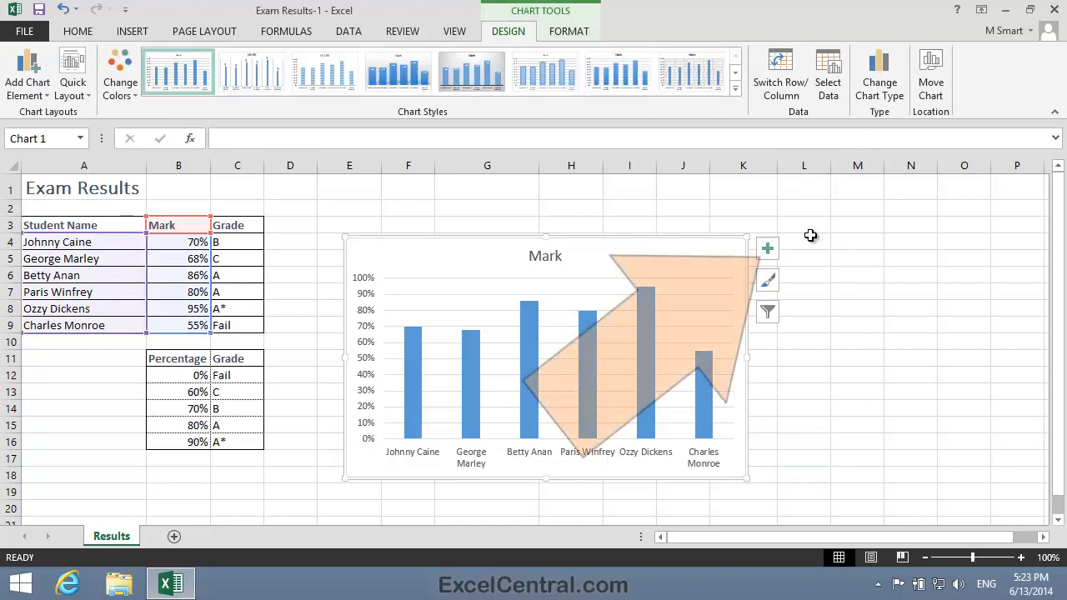
{"action": "left_click", "coordinate": [768, 250]}
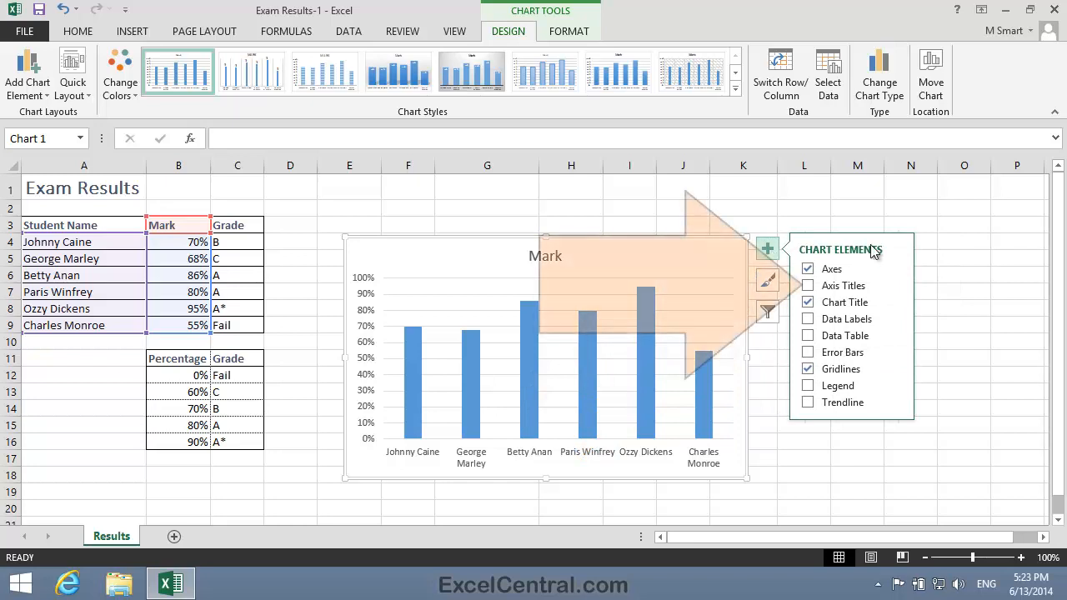
{"action": "left_click", "coordinate": [808, 286]}
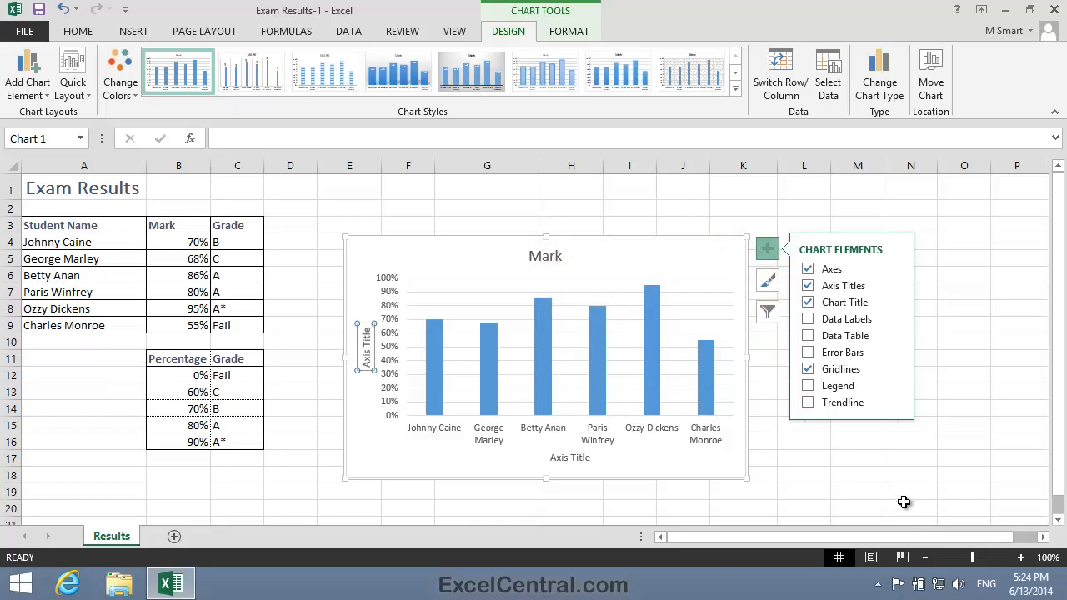
- Change the chart title to "Exam Results"
{"action": "left_click", "coordinate": [533, 258]}
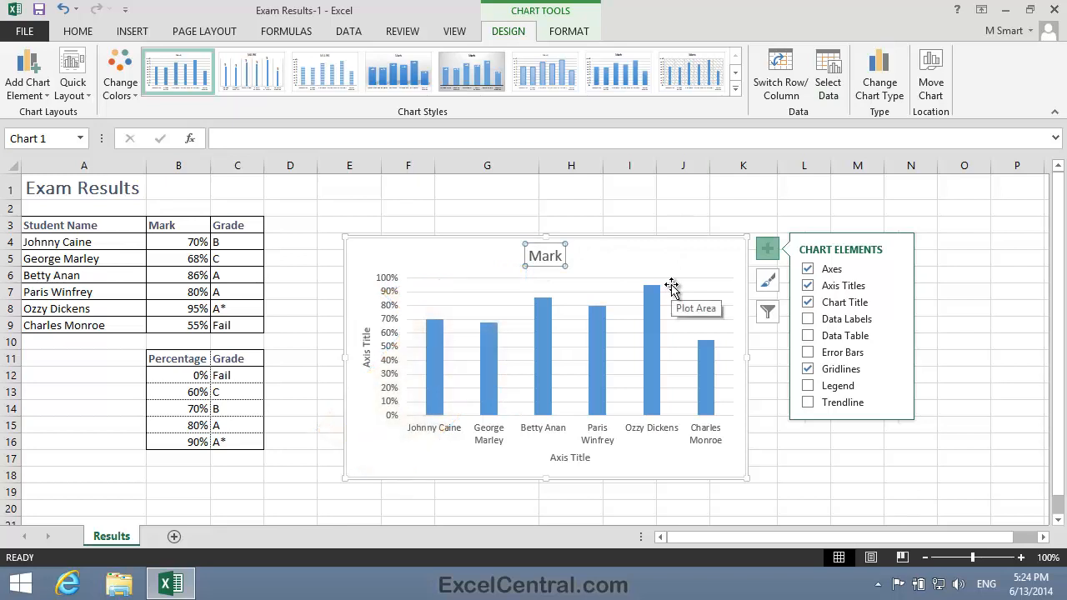
{"action": "type", "text": "Exam Results"}
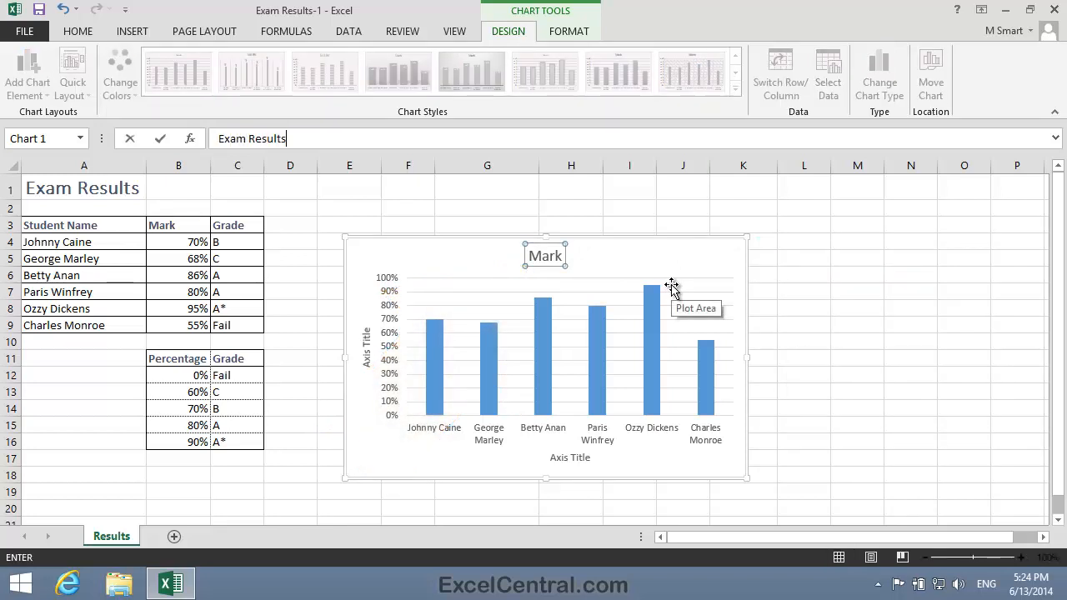
{"action": "key", "text": "Return"}
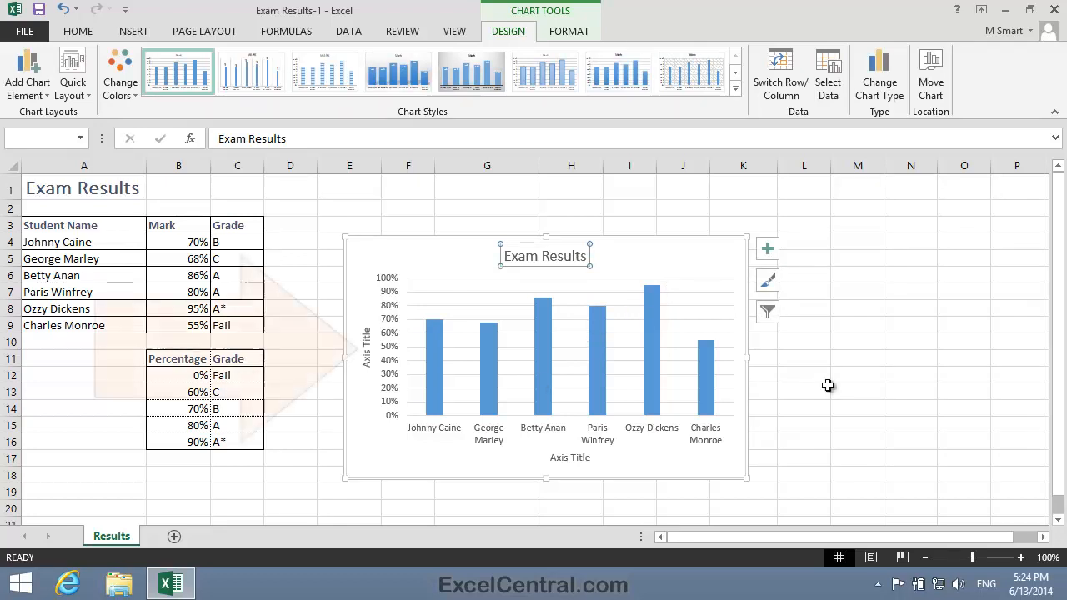
- Set the chart's vertical axis title to "Mark" and its horizontal axis title to "Student"
{"action": "left_click", "coordinate": [367, 343]}
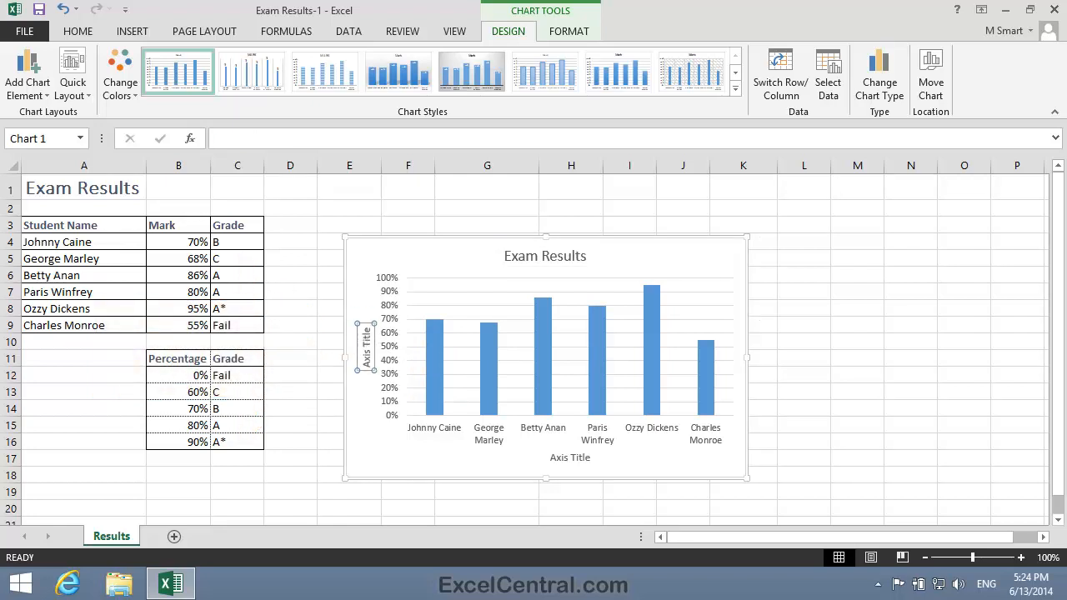
{"action": "type", "text": "Mark"}
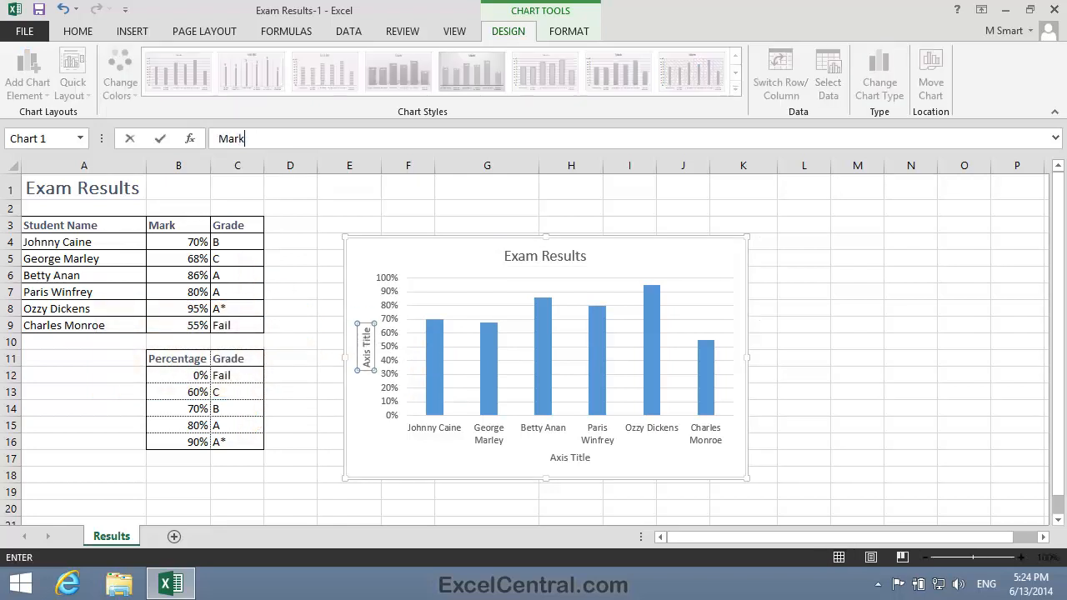
{"action": "key", "text": "Return"}
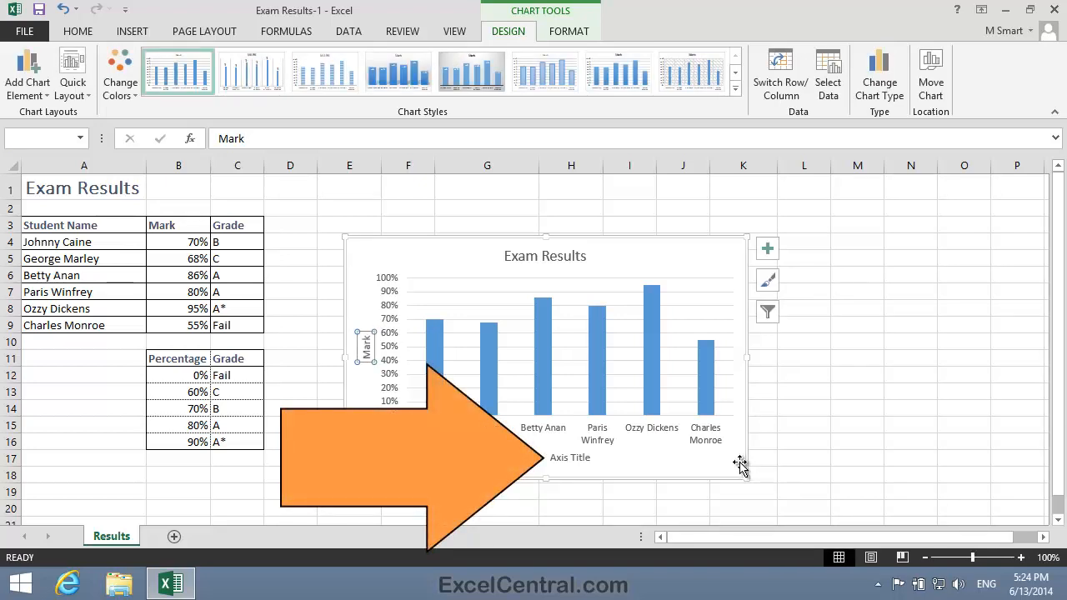
{"action": "left_click", "coordinate": [566, 457]}
{"action": "left_click", "coordinate": [218, 138]}
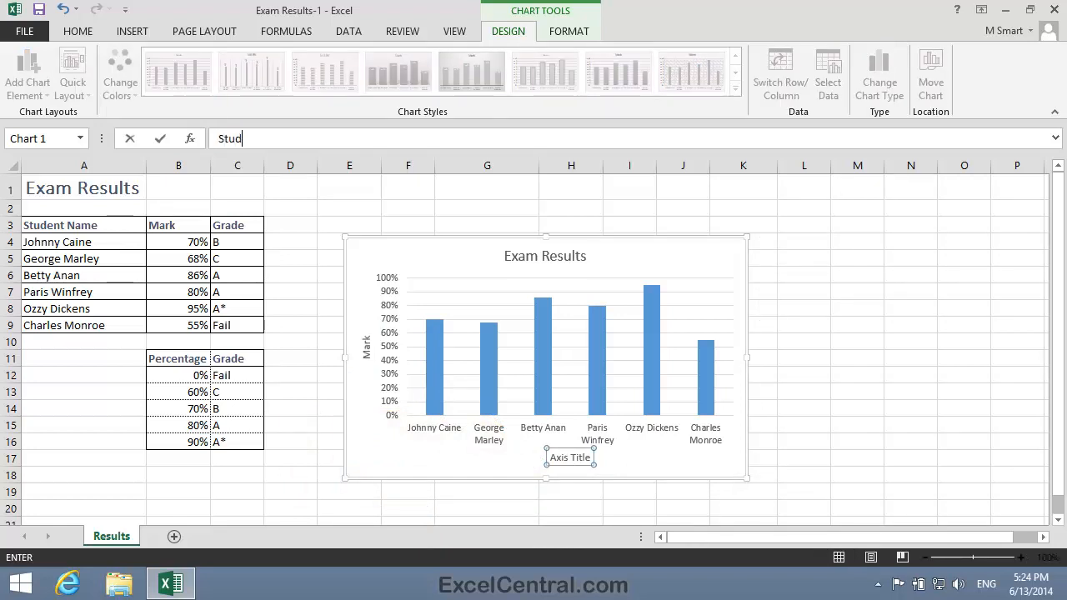
{"action": "key", "text": "Return"}
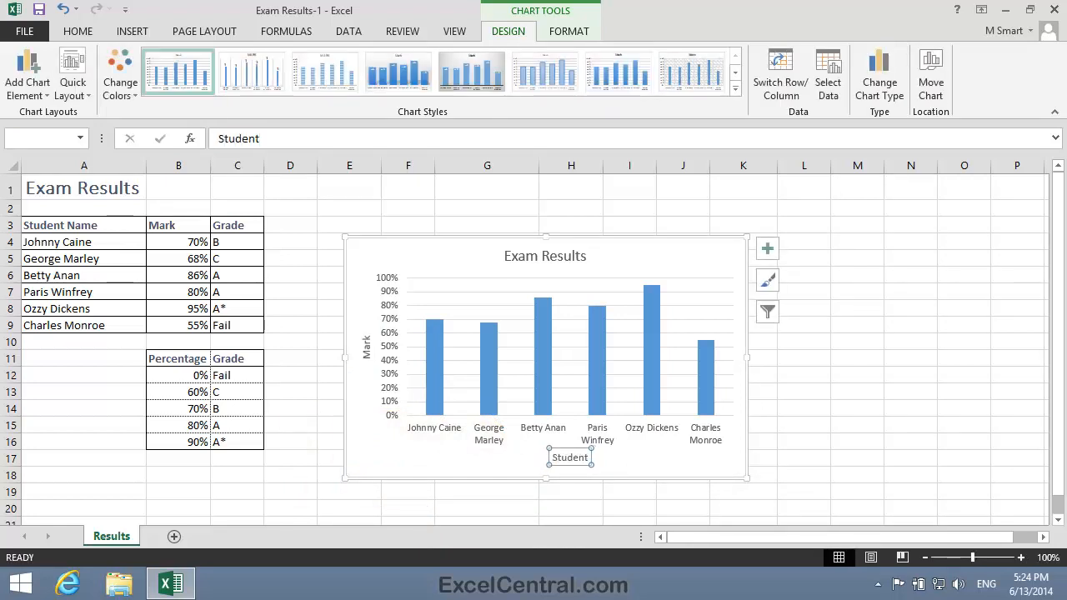
{"action": "left_click", "coordinate": [803, 357]}
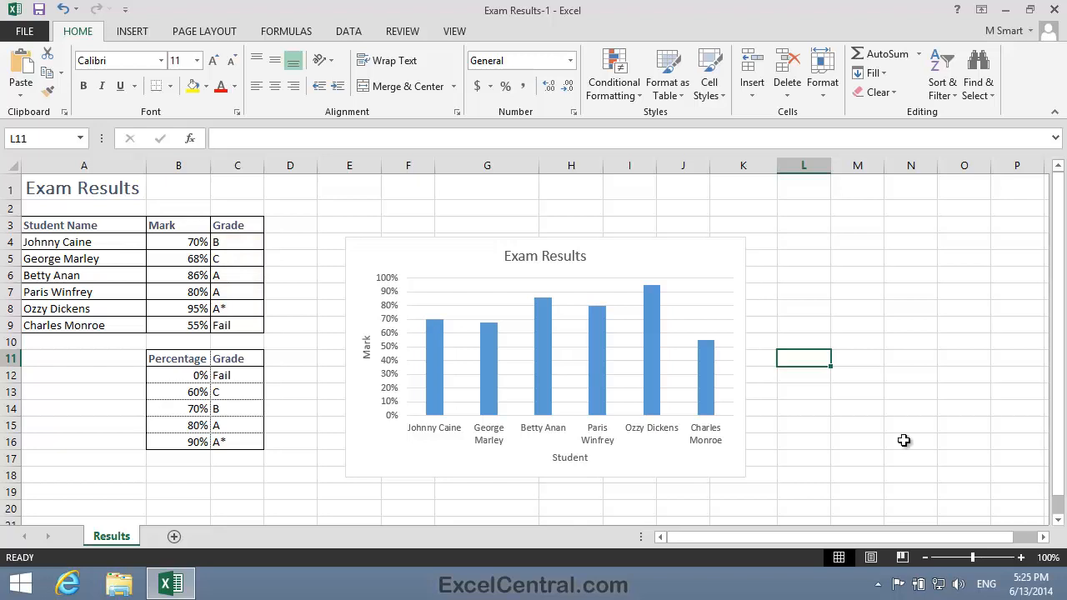
- Add data labels to the columns through the detailed label options and stop them from showing the Value
{"action": "left_click", "coordinate": [732, 471]}
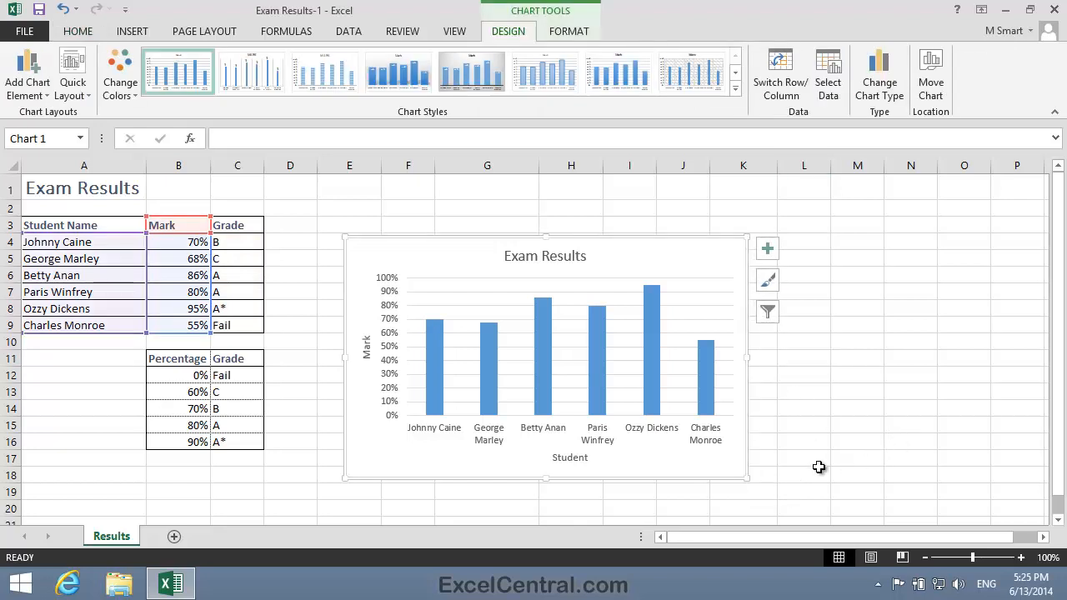
{"action": "left_click", "coordinate": [768, 250]}
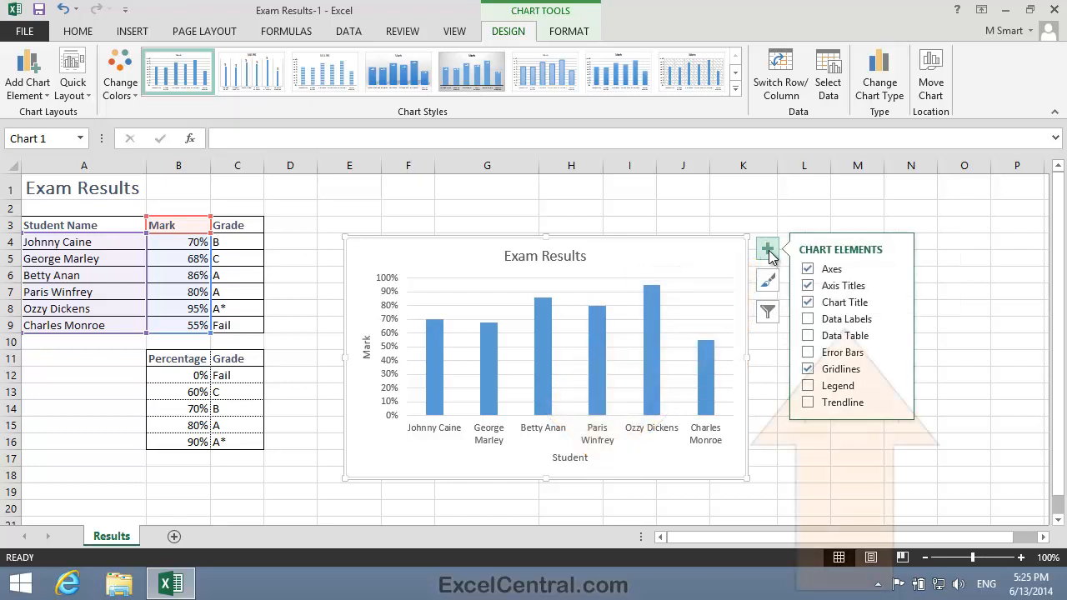
{"action": "left_click", "coordinate": [898, 321]}
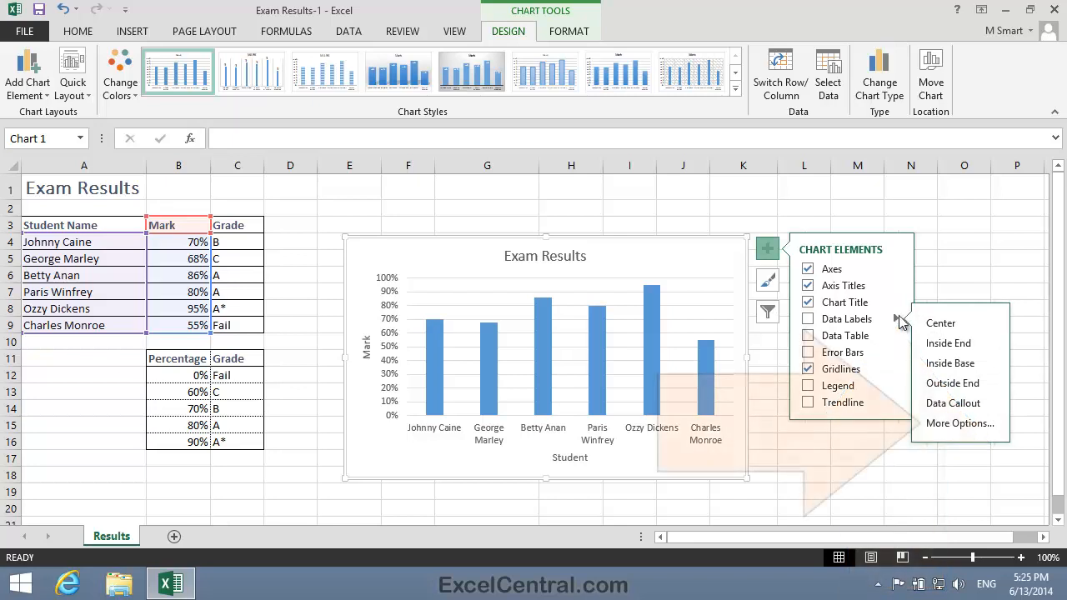
{"action": "left_click", "coordinate": [966, 422]}
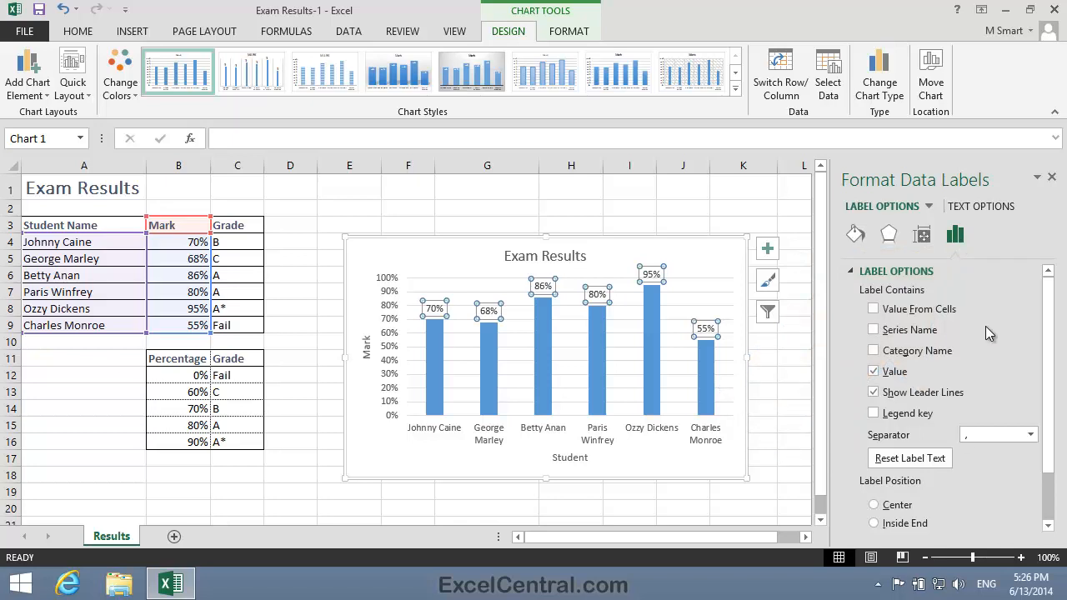
{"action": "left_click", "coordinate": [874, 371]}
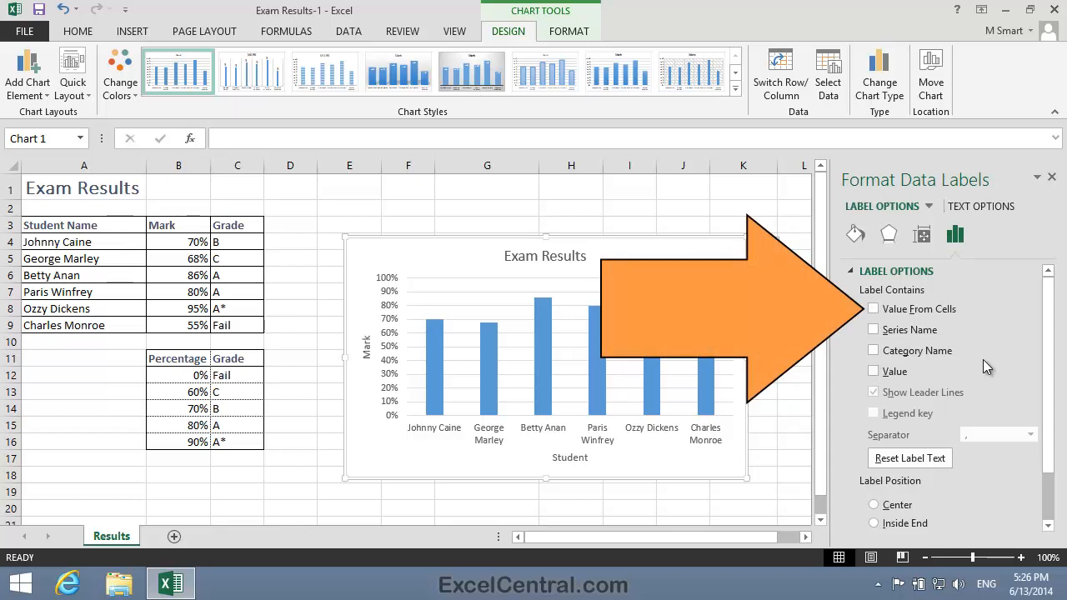
- Make the data labels show values from the grade cells C4:C9, then close the label formatting options
{"action": "left_click", "coordinate": [873, 309]}
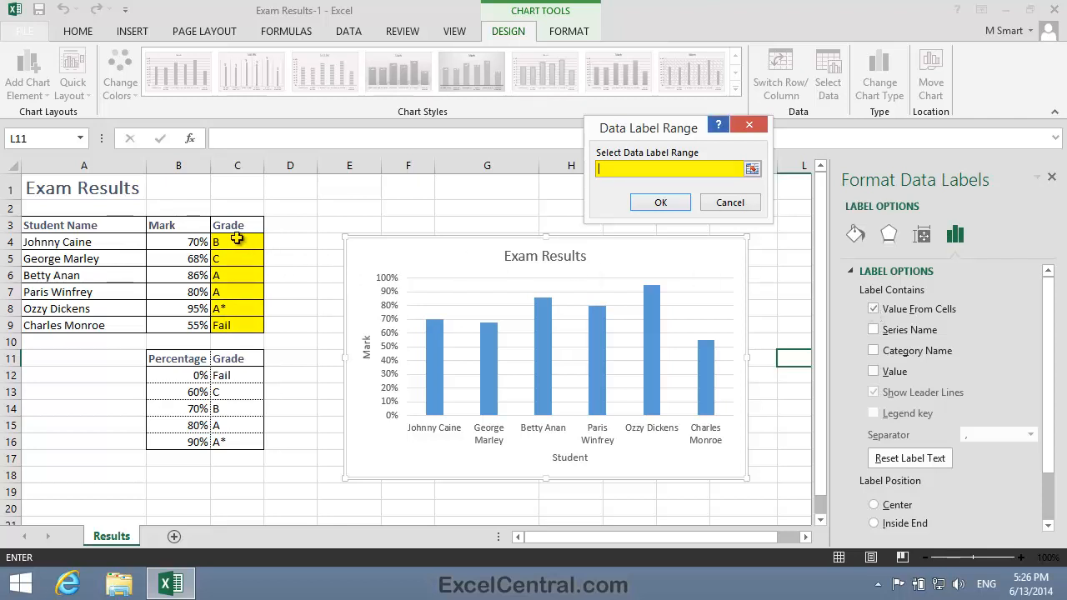
{"action": "left_click_drag", "start_coordinate": [236, 238], "coordinate": [232, 324]}
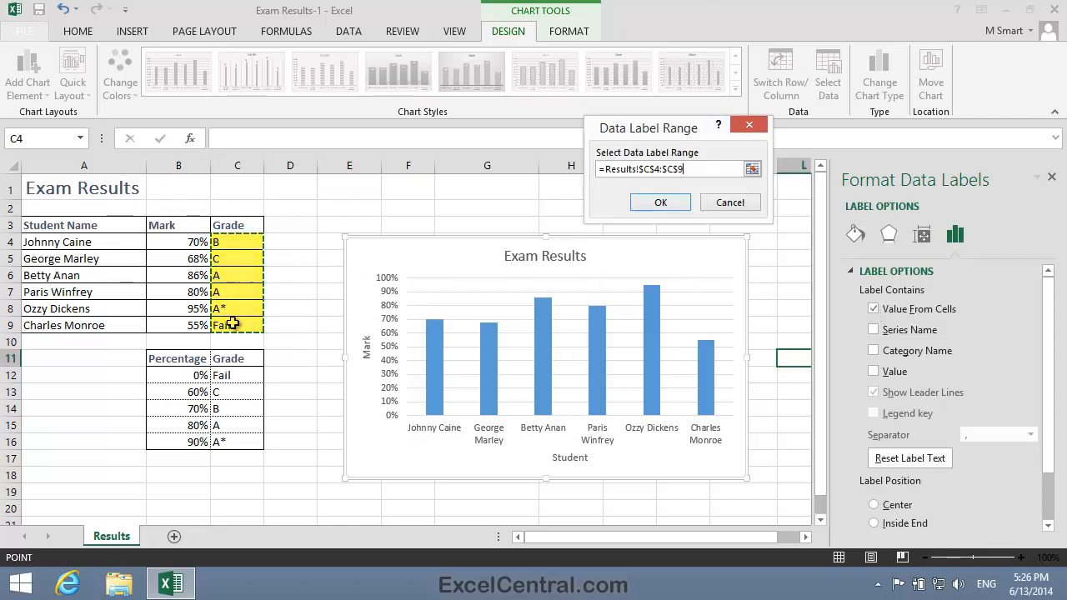
{"action": "left_click", "coordinate": [664, 203]}
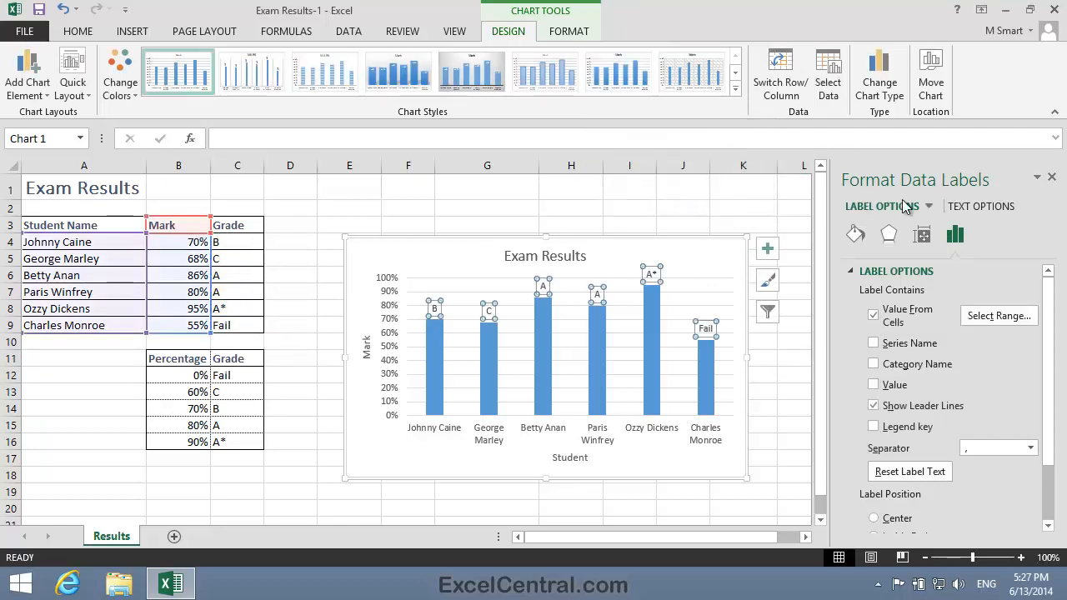
{"action": "left_click", "coordinate": [1052, 177]}
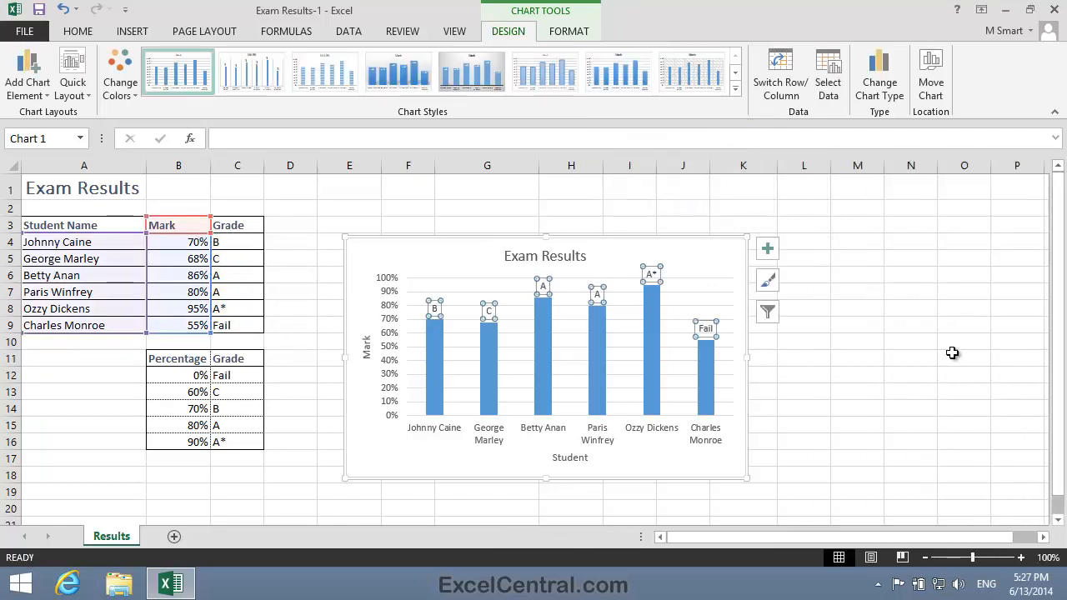
{"action": "left_click", "coordinate": [921, 379]}
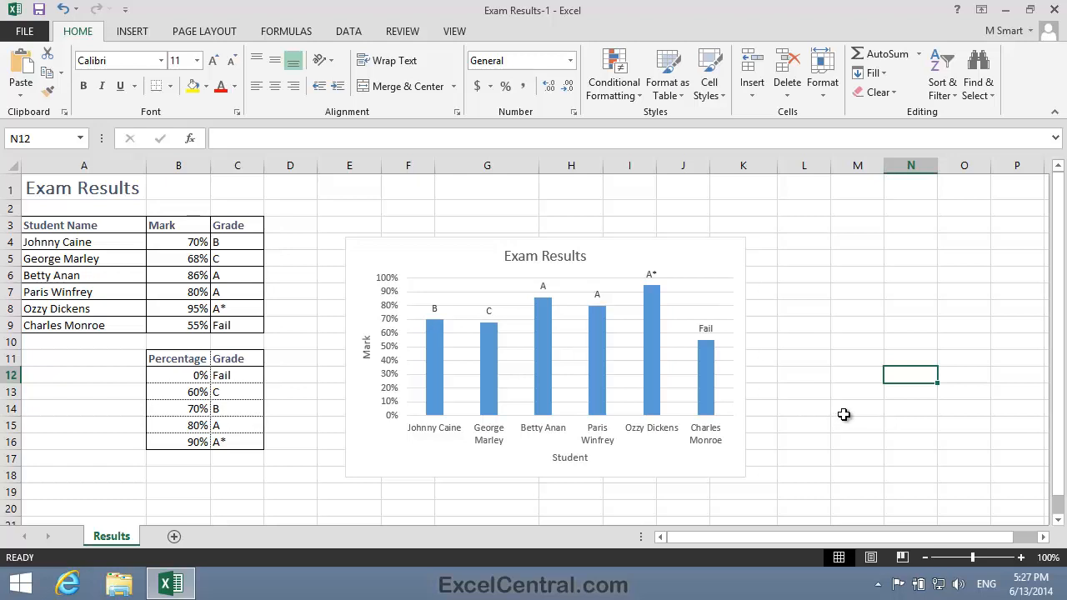
- Save the workbook as "Exam Results-2" in the parent folder of Session 5, as an Excel Workbook
{"action": "left_click", "coordinate": [24, 31]}
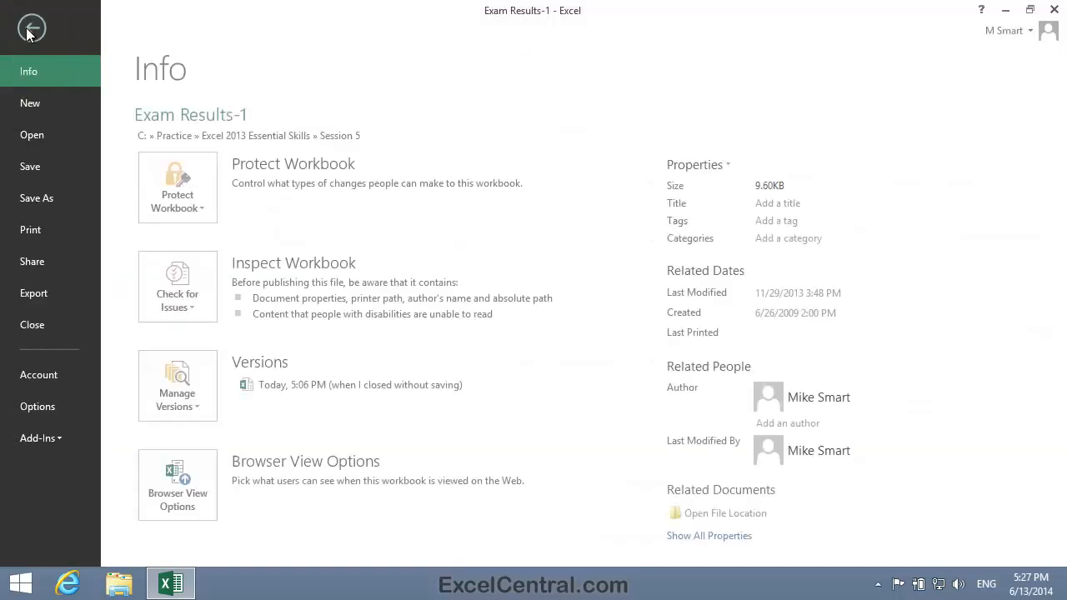
{"action": "left_click", "coordinate": [69, 200]}
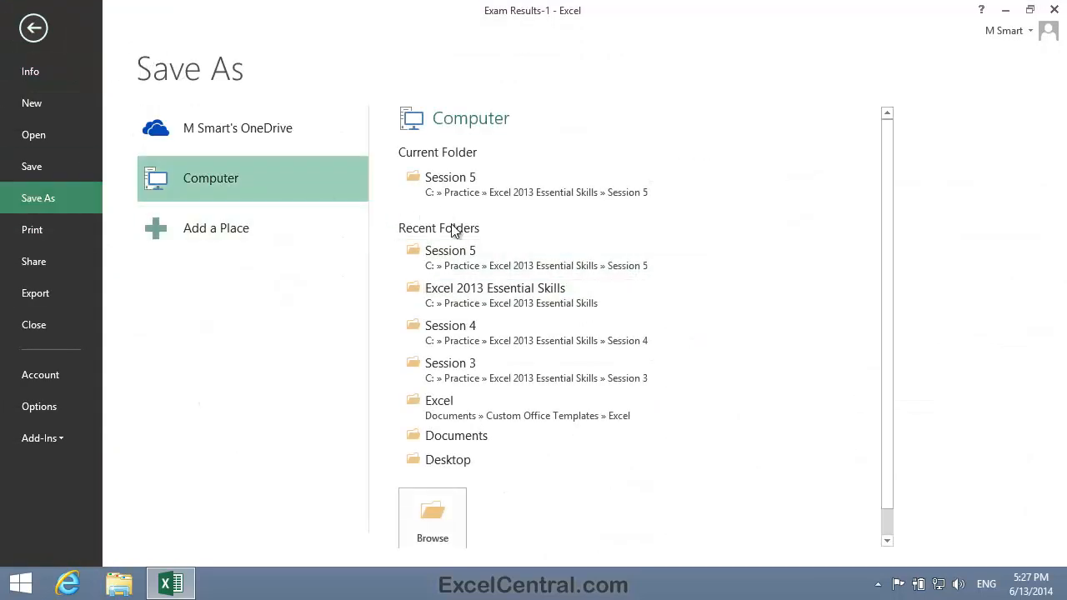
{"action": "left_click", "coordinate": [454, 514]}
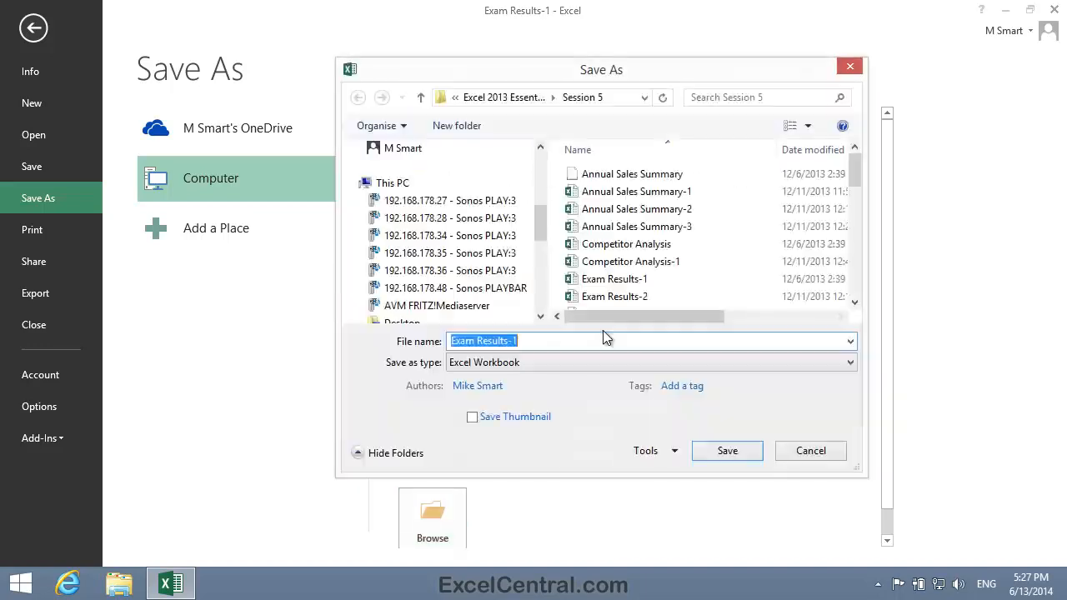
{"action": "left_click", "coordinate": [523, 340]}
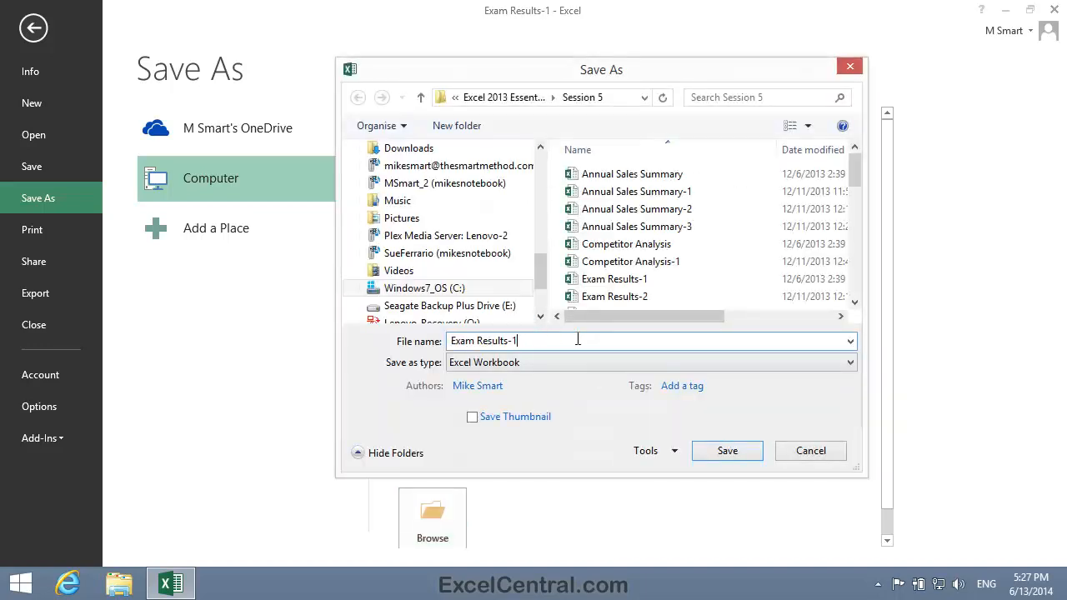
{"action": "key", "text": "BackSpace"}
{"action": "type", "text": "2"}
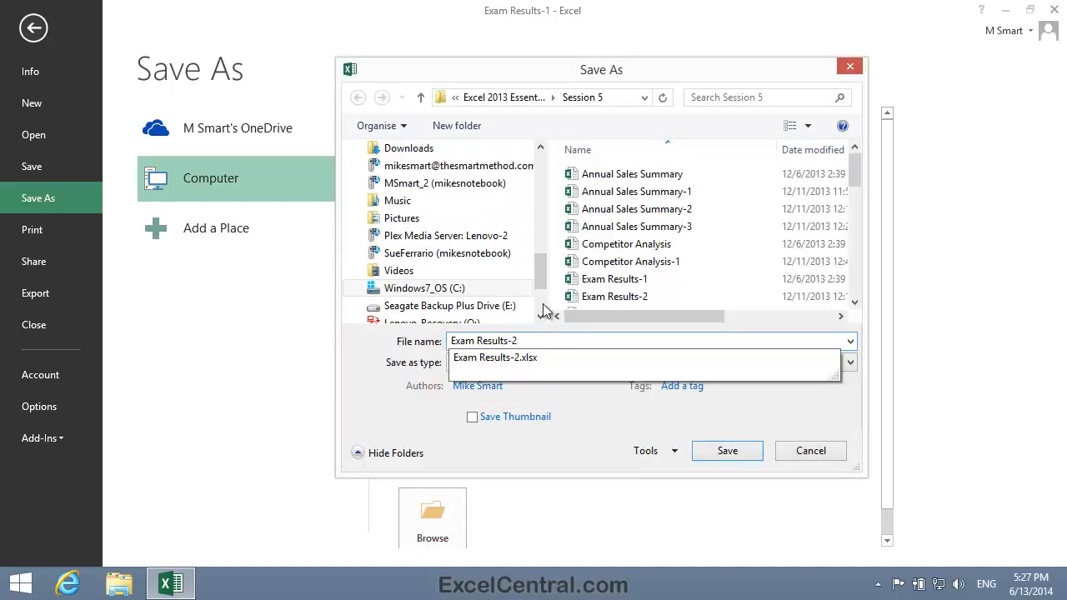
{"action": "left_click", "coordinate": [516, 98]}
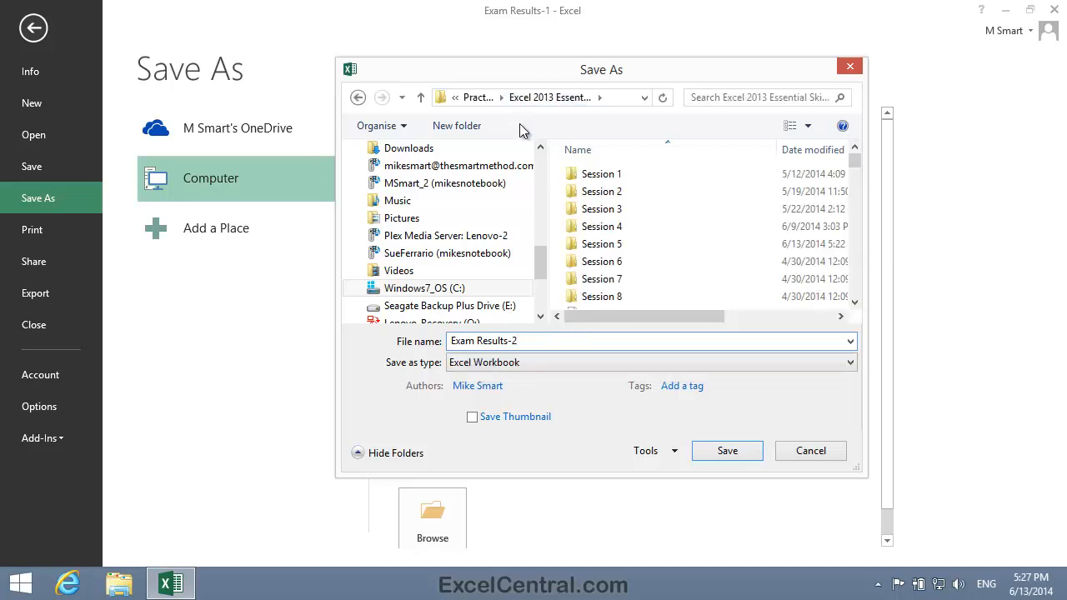
{"action": "left_click", "coordinate": [727, 450]}
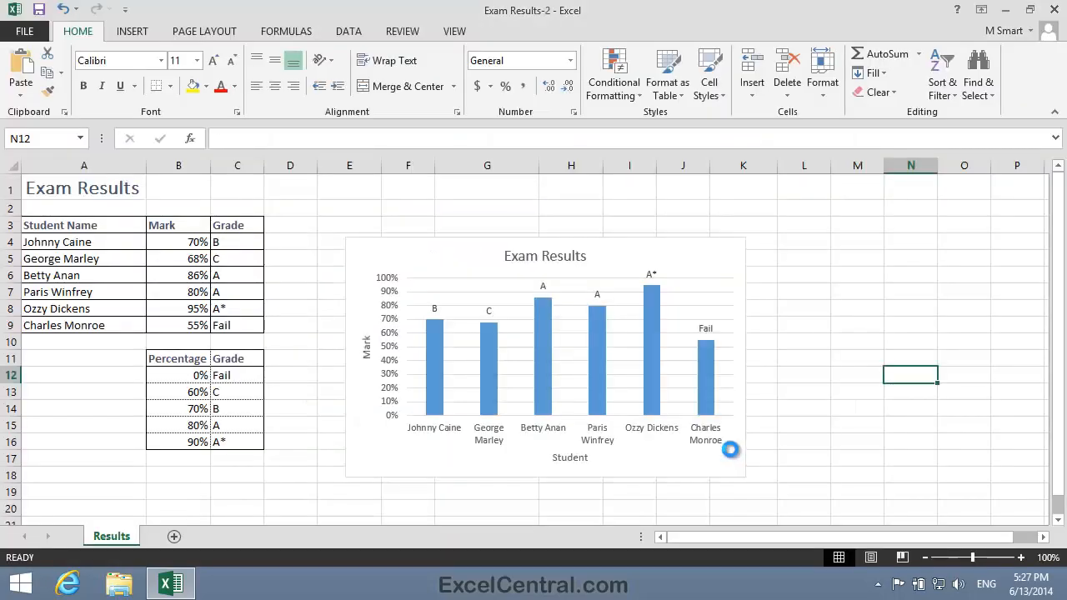